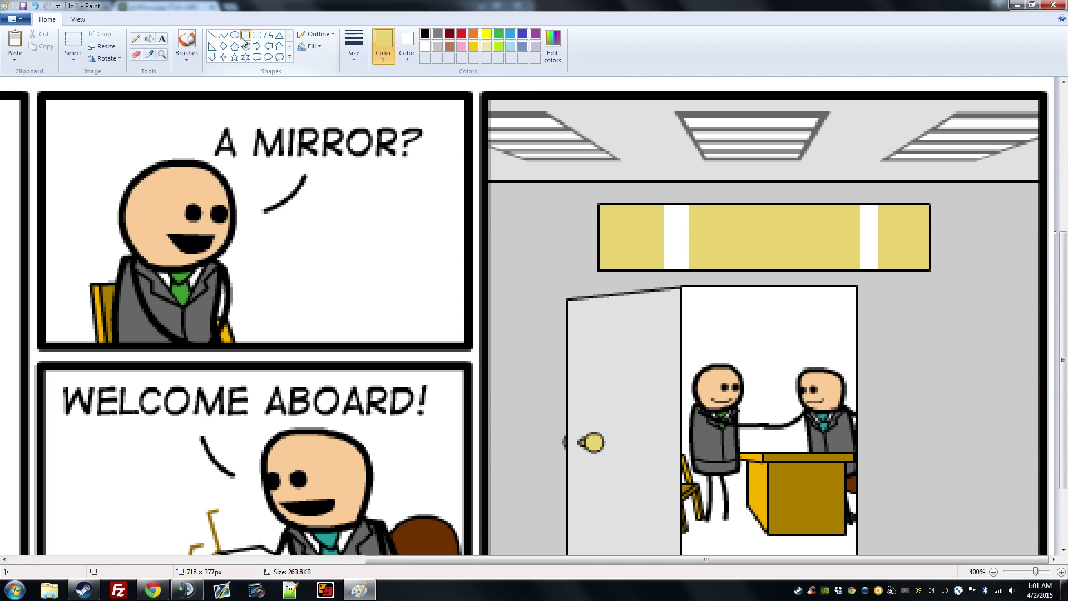
Sample the sign's yellow as the secondary colour and draw a small trial rectangle on the sign
left_click(406, 43)
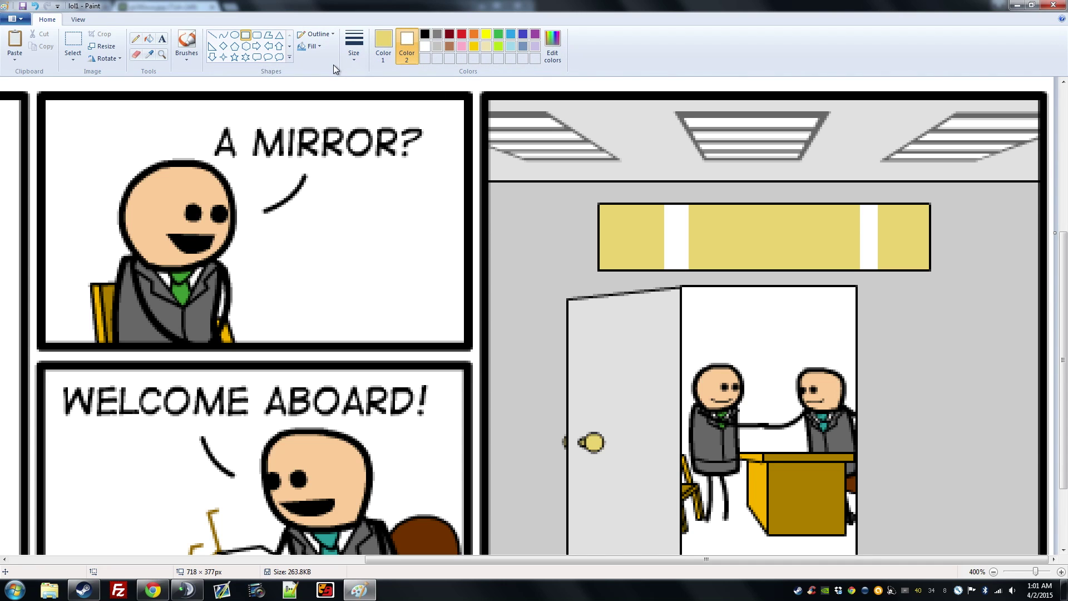
left_click(151, 55)
left_click(726, 227)
left_click(353, 44)
left_click(384, 147)
left_click_drag(654, 221, 689, 222)
left_click(585, 215)
With no outline and solid fill, paint yellow blocks over the right white stripe and notch
left_click(317, 34)
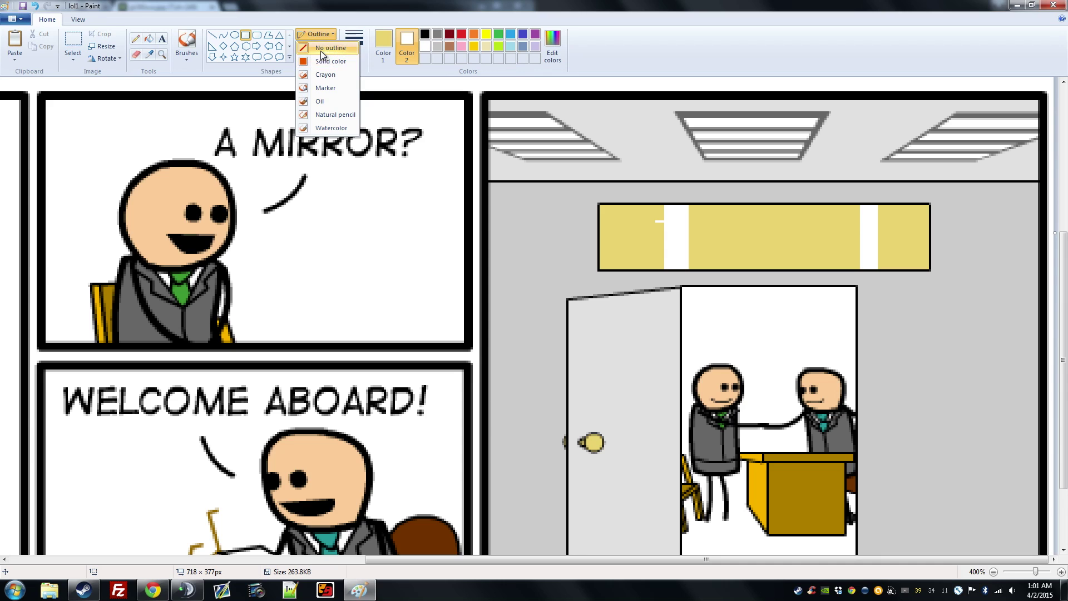
left_click(316, 47)
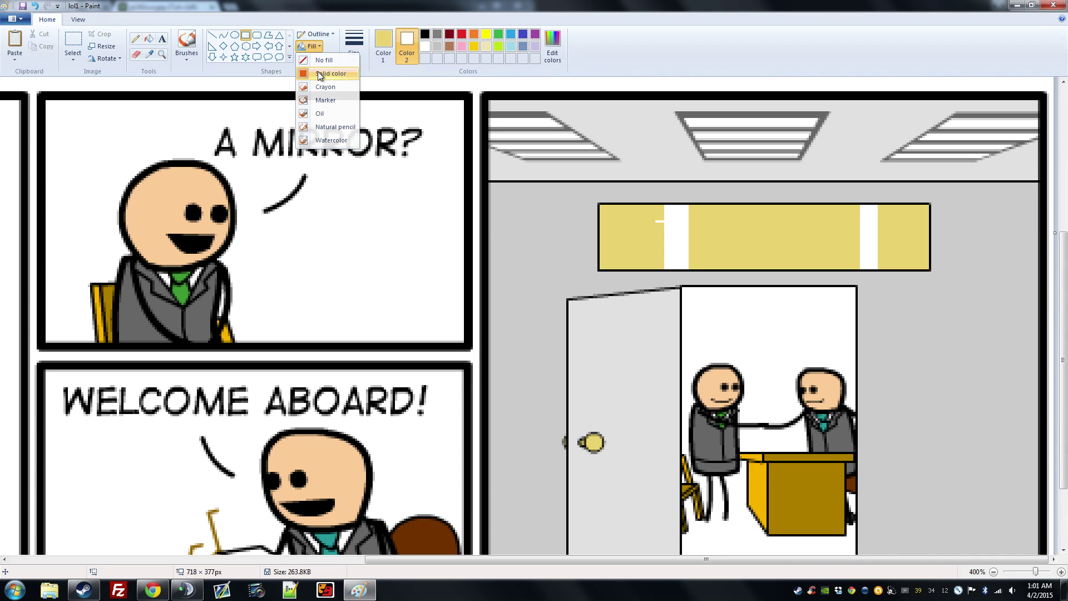
left_click(326, 96)
left_click_drag(664, 209, 689, 242)
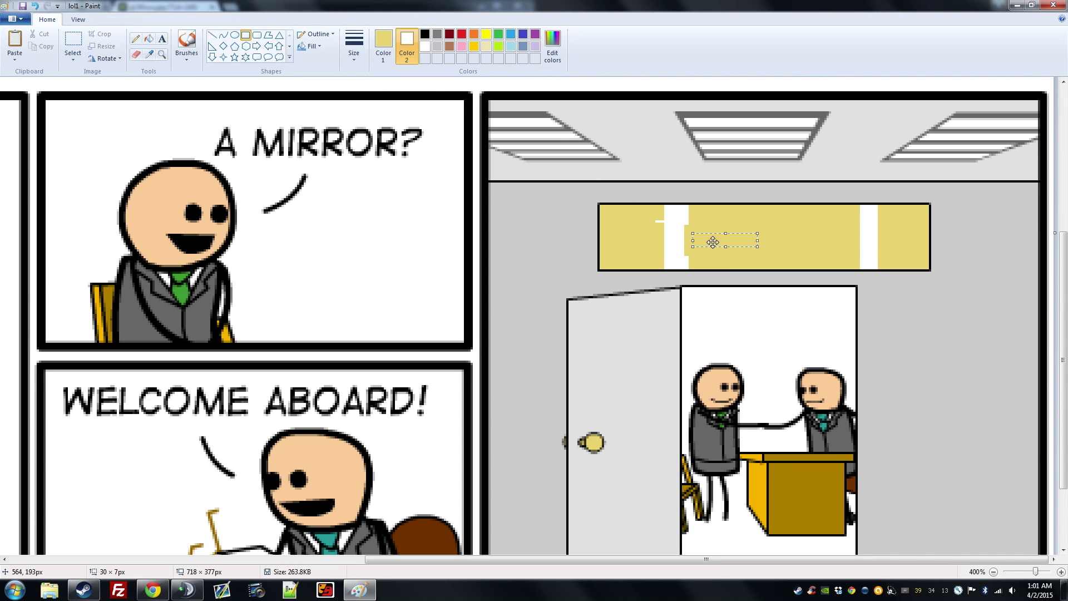
left_click_drag(833, 216, 898, 238)
mouse_move(860, 205)
left_mouse_down()
mouse_move(878, 210)
mouse_move(874, 246)
mouse_move(883, 247)
left_mouse_up()
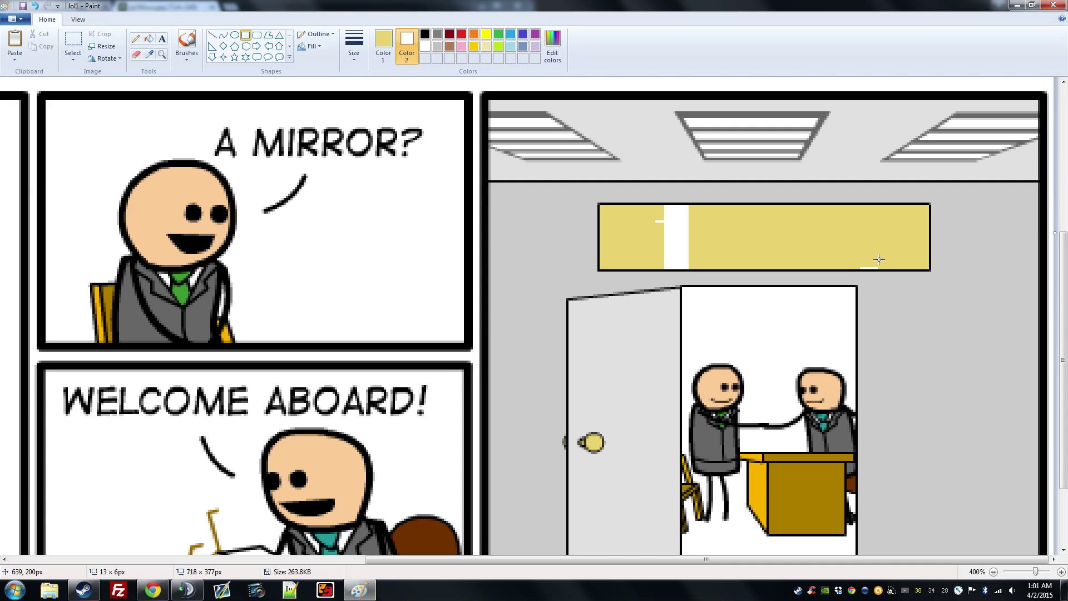
left_click_drag(663, 209, 690, 243)
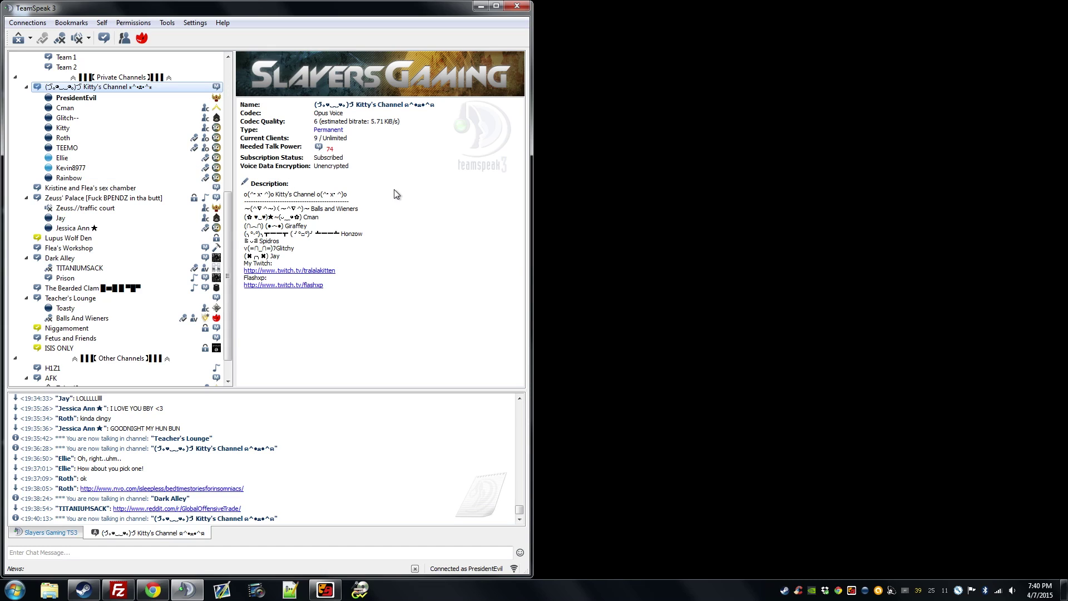
Move the member from Kitty's Channel into Teacher's Lounge and bring up the HLSW browser
left_click_drag(92, 168, 115, 199)
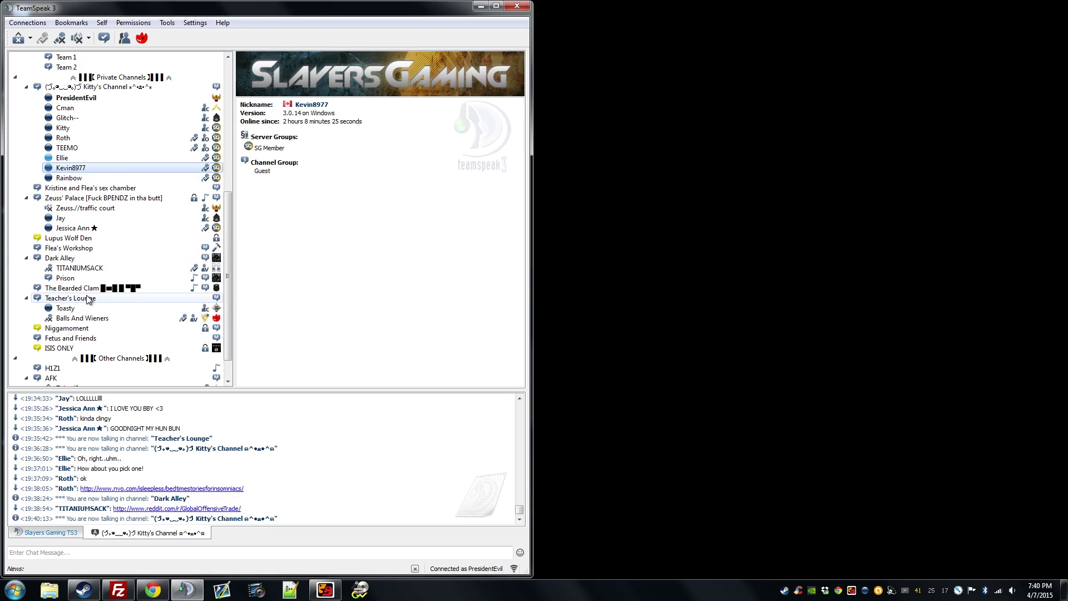
left_click_drag(115, 200, 87, 294)
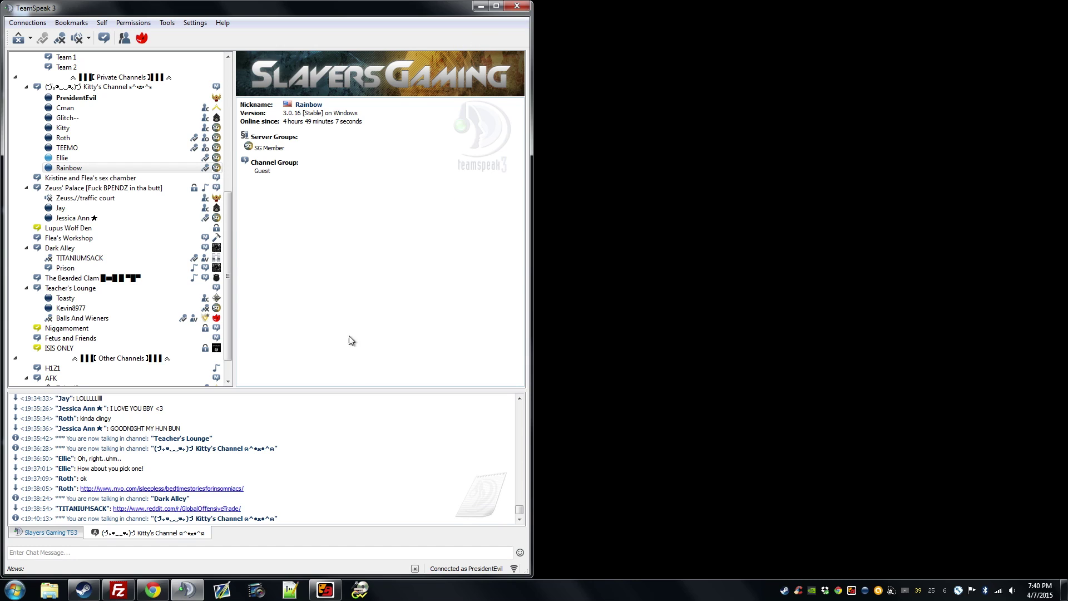
left_click(325, 590)
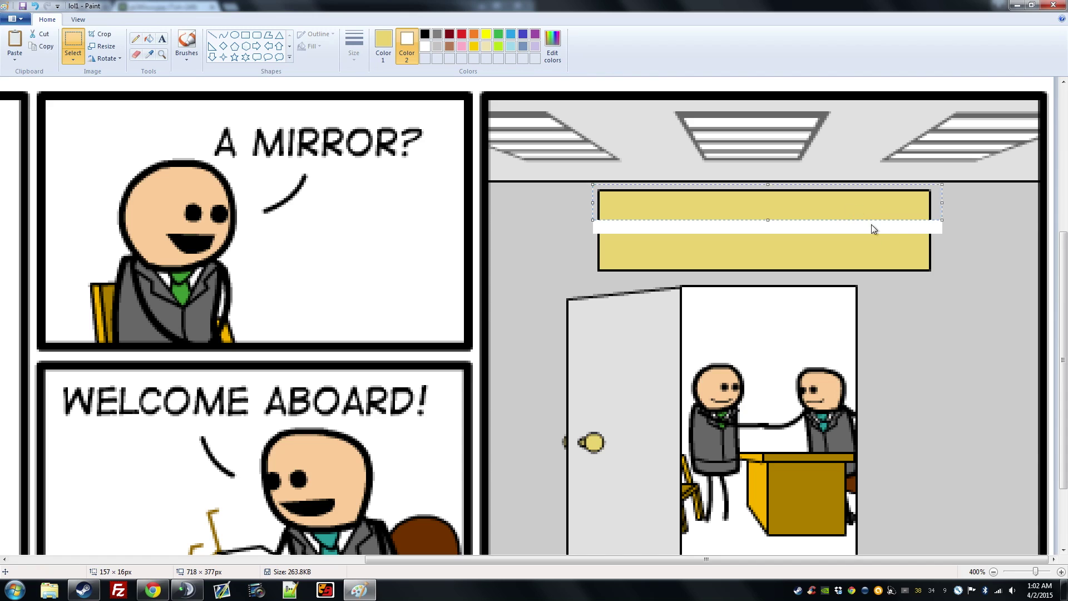
Select the lower part of the yellow sign and drag it about 18 pixels down
left_click(929, 278)
left_click_drag(584, 249, 960, 278)
left_click_drag(576, 226, 960, 270)
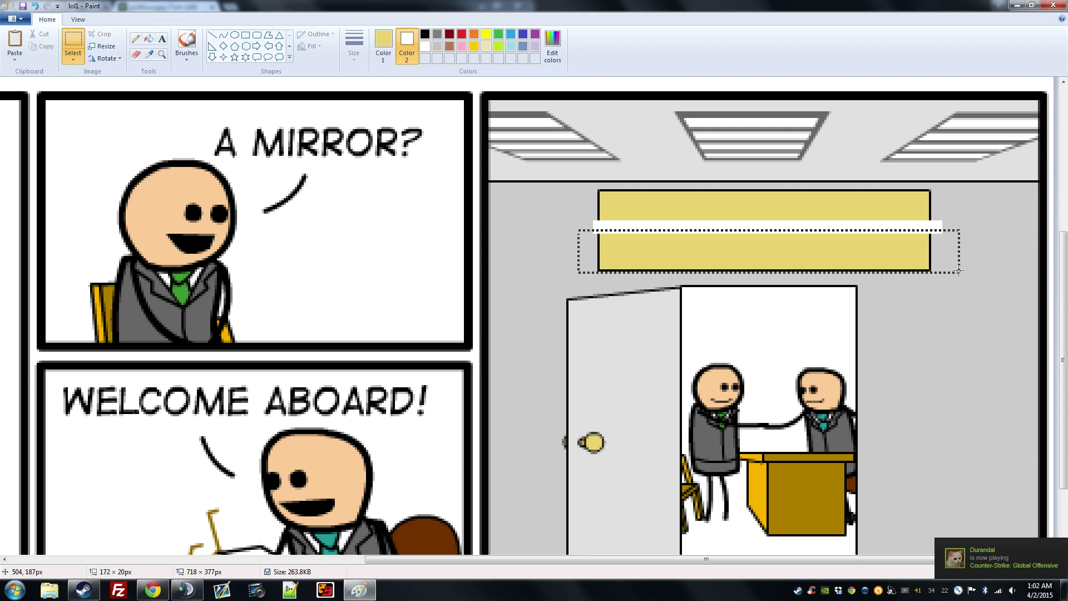
left_click_drag(855, 251, 856, 260)
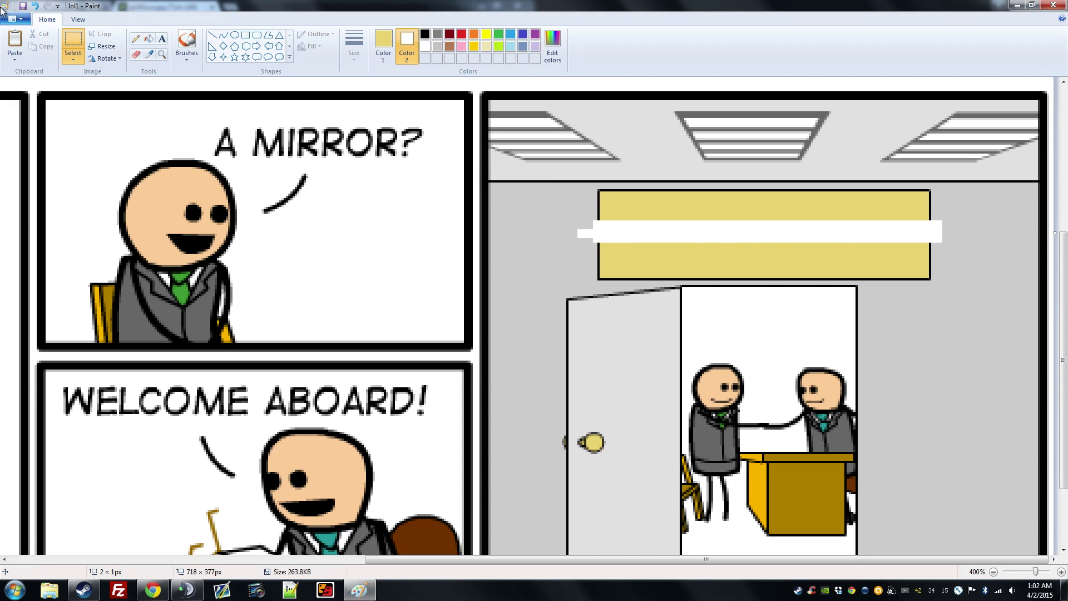
Cover the white band across the sign and the left-edge white patch with yellow rectangles
left_click(138, 39)
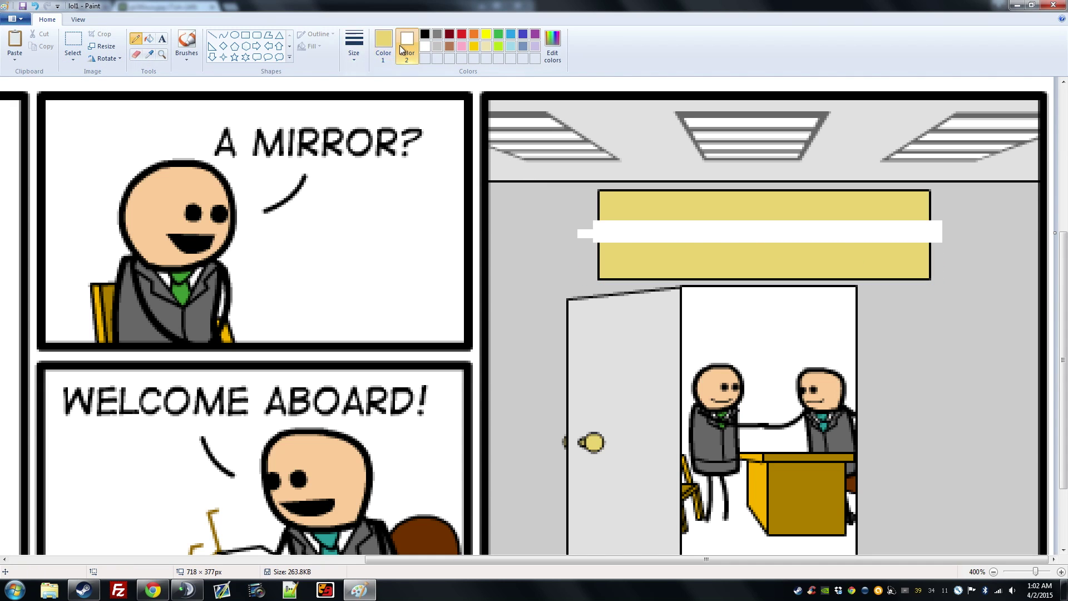
left_click_drag(636, 223, 635, 238)
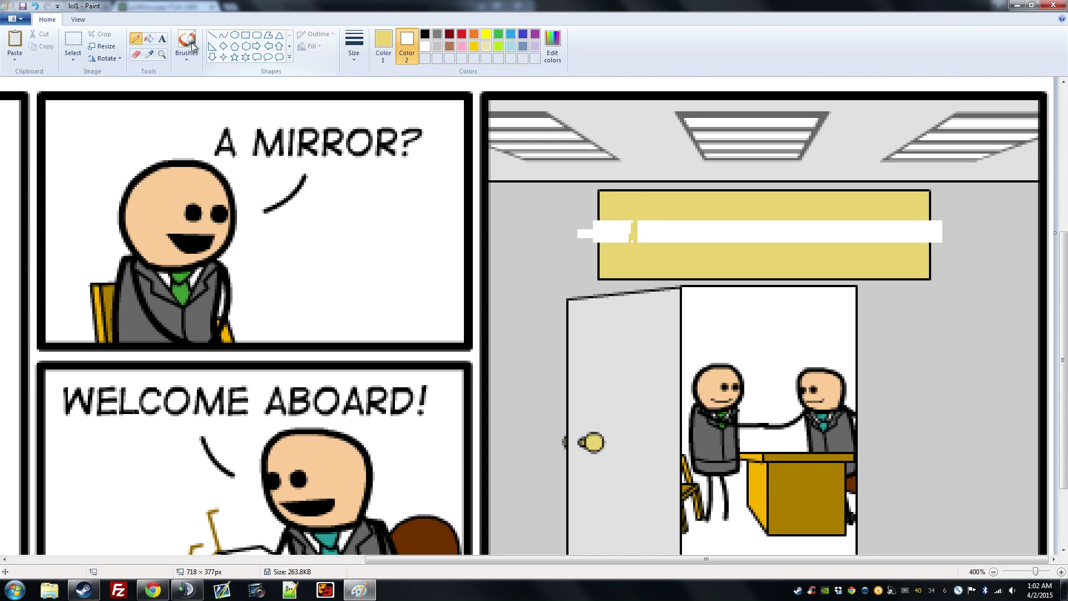
left_click(245, 37)
mouse_move(618, 225)
left_mouse_down()
mouse_move(703, 237)
mouse_move(920, 236)
left_mouse_up()
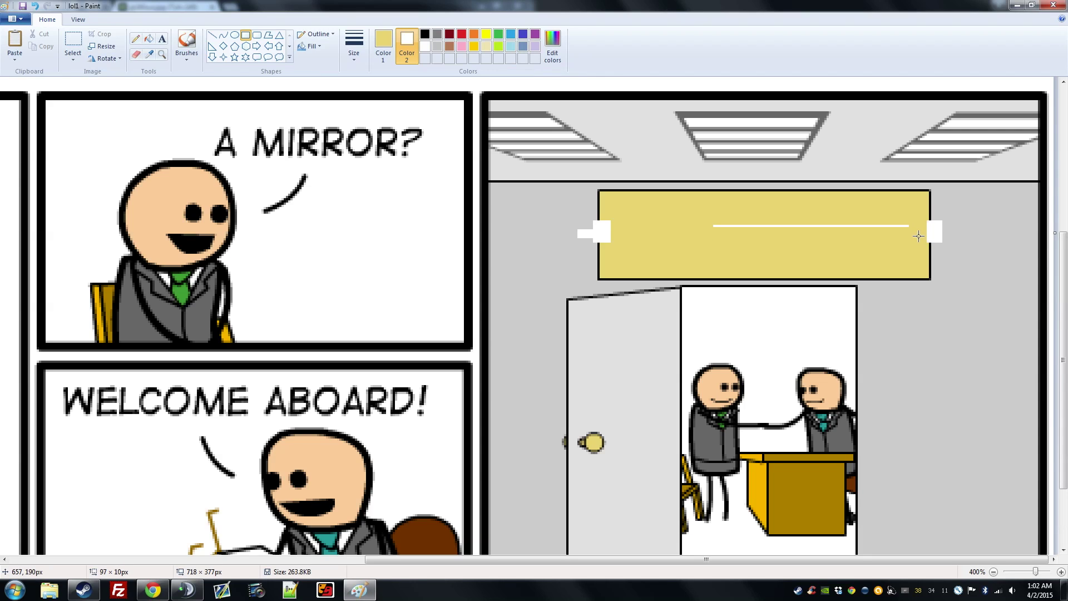
left_click_drag(708, 220, 902, 223)
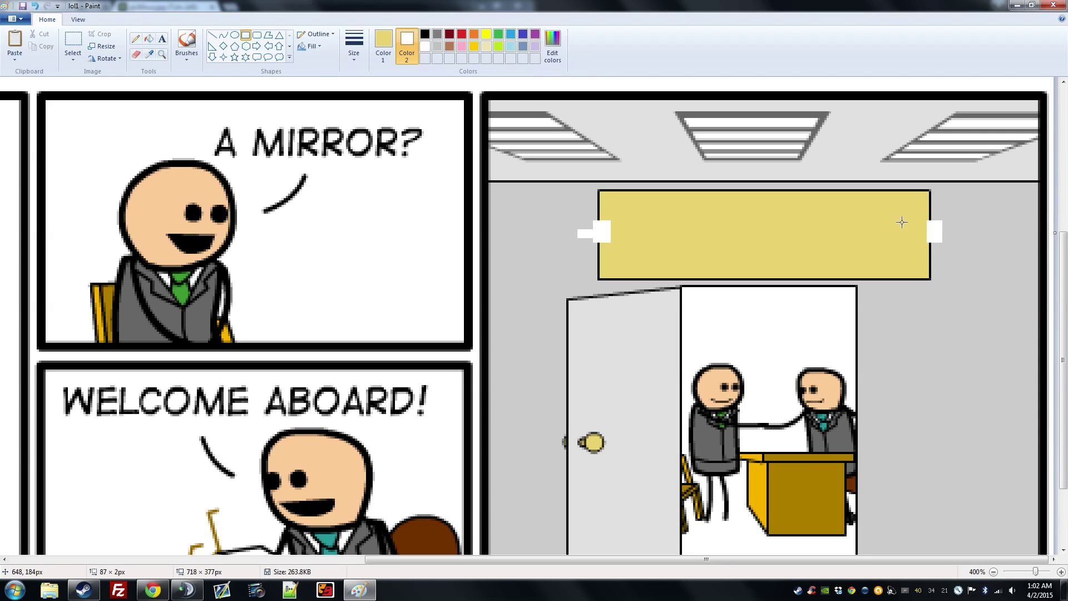
left_click_drag(915, 230, 918, 250)
left_click_drag(618, 213, 610, 244)
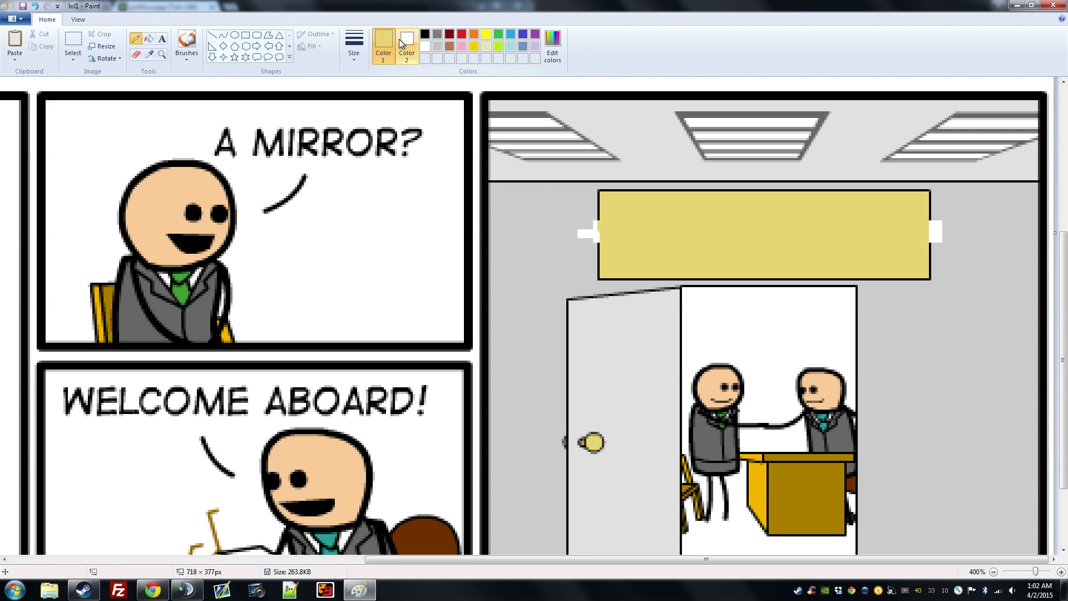
left_click(426, 36)
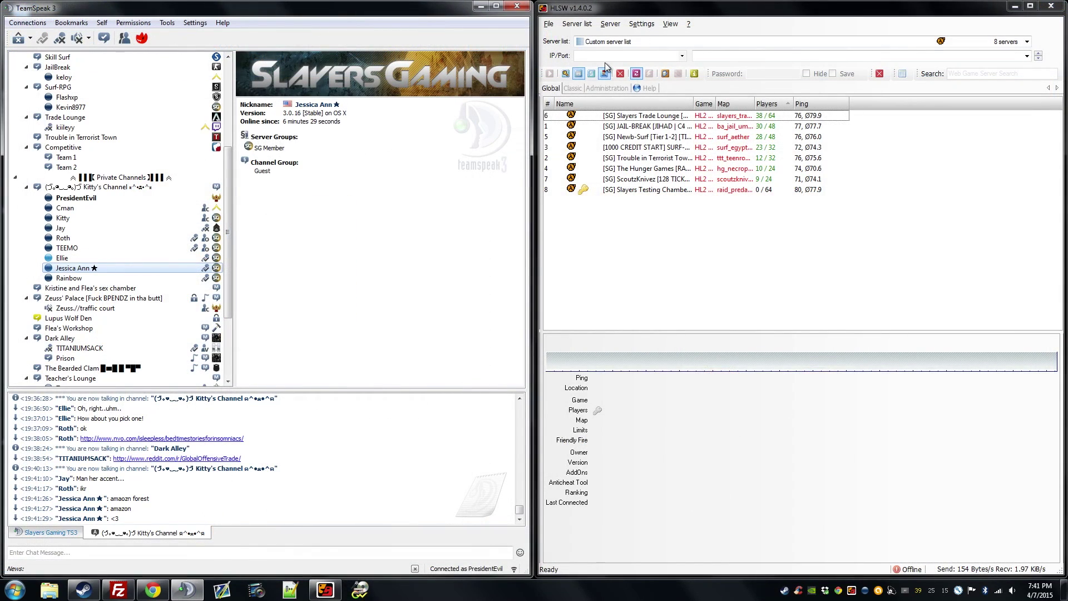
Arrow through the members and channels in the tree, ending on the Hunger Games channel
key("Up")
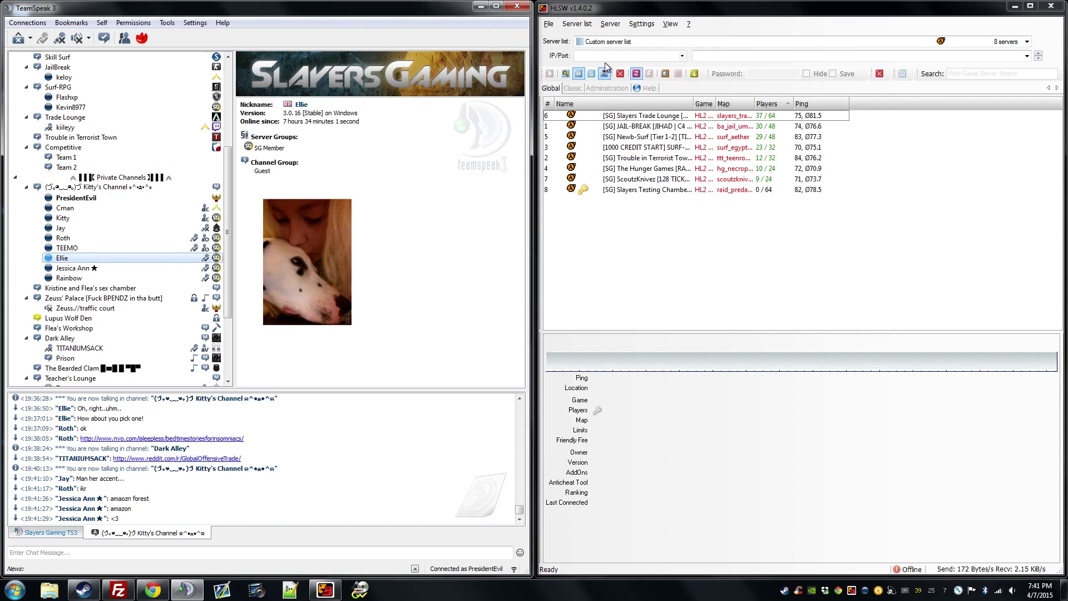
key("Down")
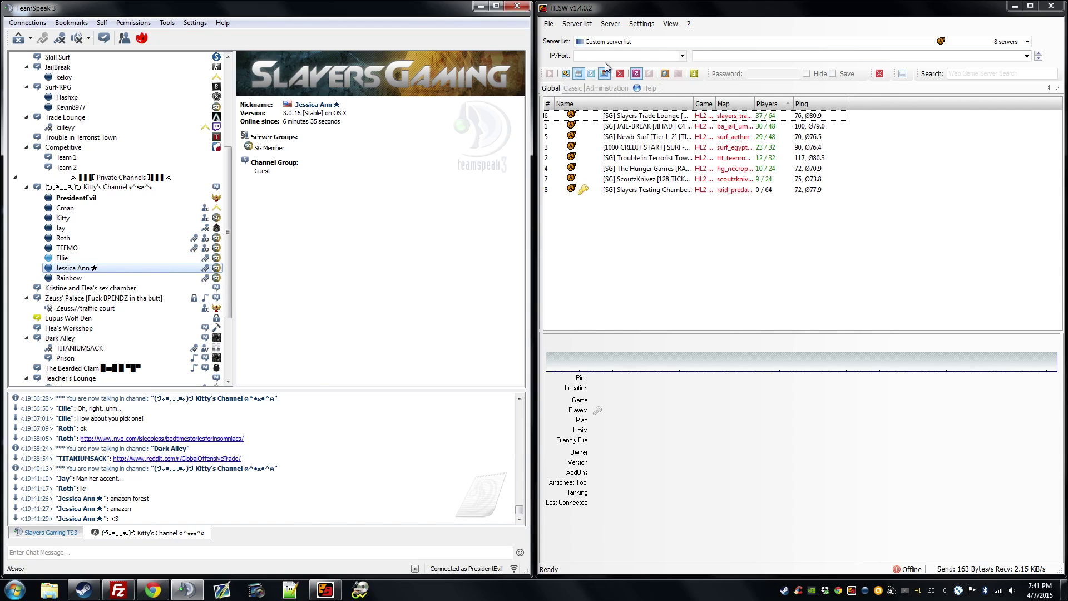
key("Down")
key("Down")
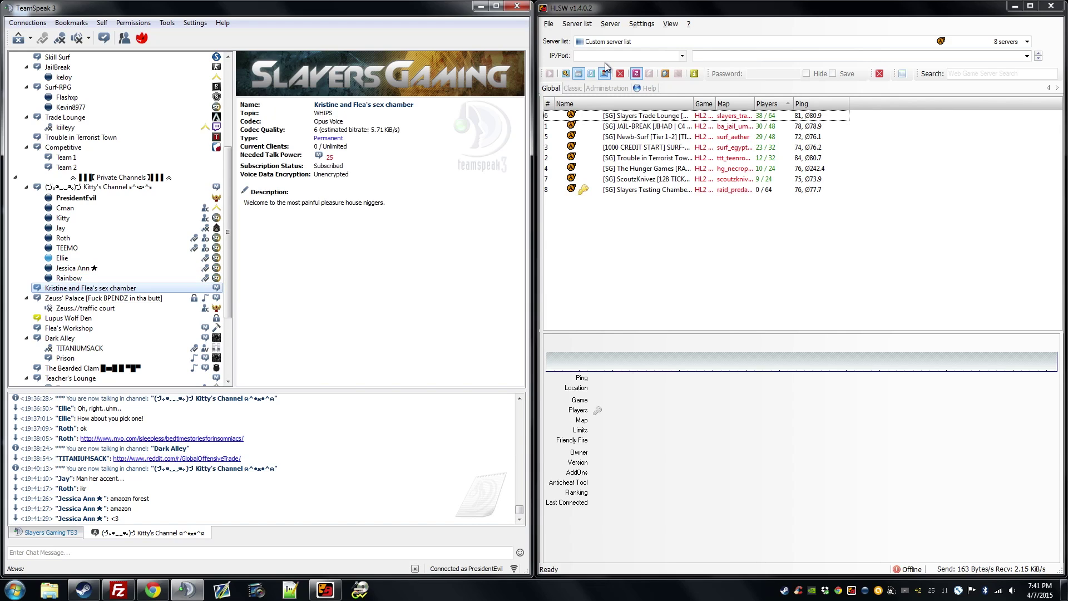
key("Down")
key("Down")
key("Down")
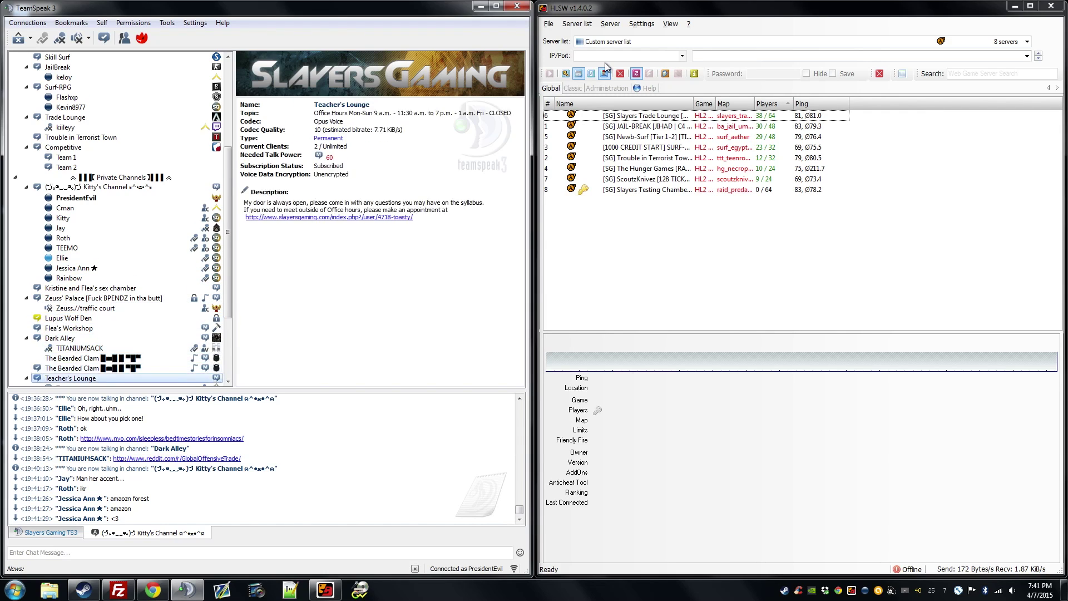
key("End")
key("Up")
key("Up")
key("Up")
key("Up")
key("Up")
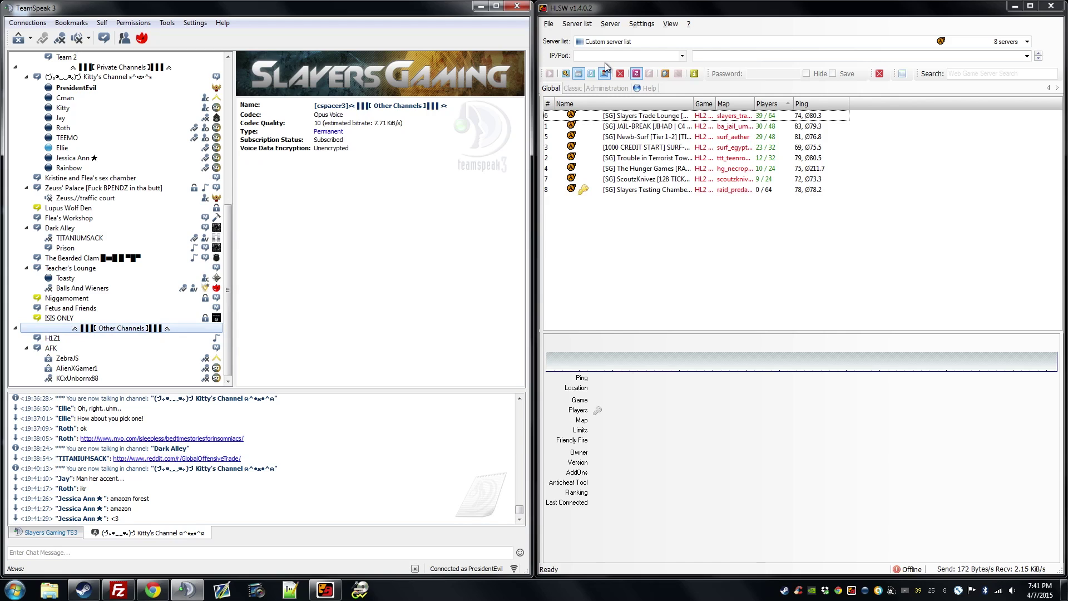
key("Up")
key("Up")
key("Up")
key("Up")
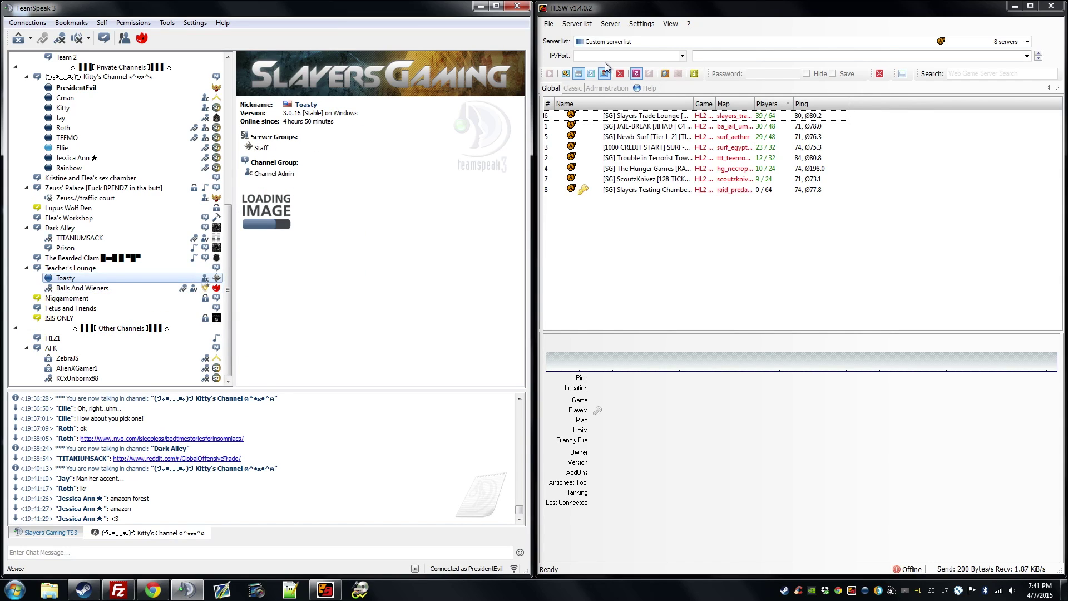
key("Up")
key("Up")
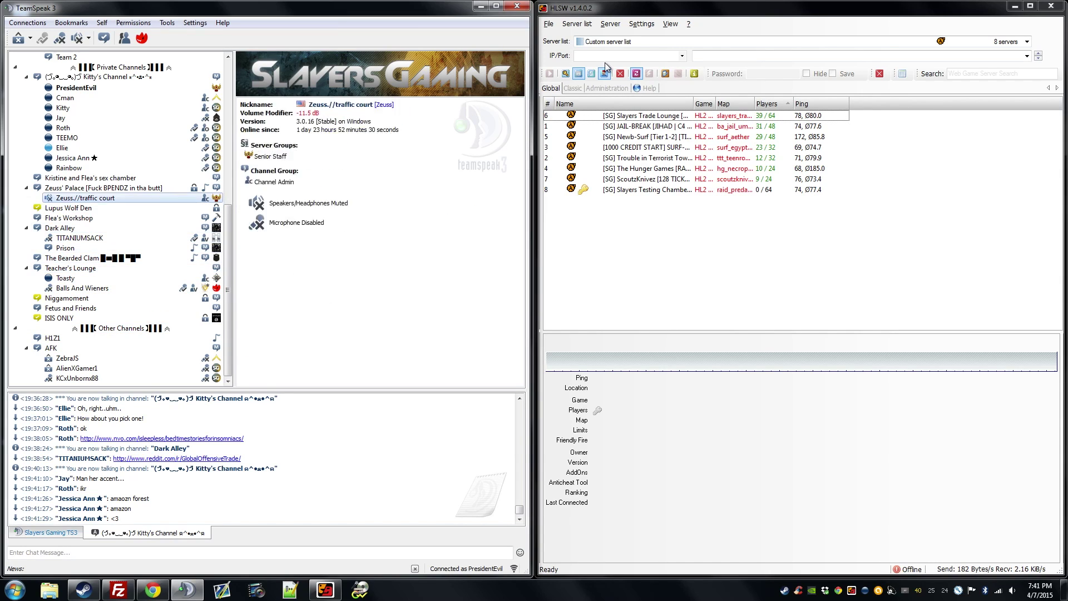
key("Up")
key("Up")
key("Up")
key("Up")
key("Up")
key("Up")
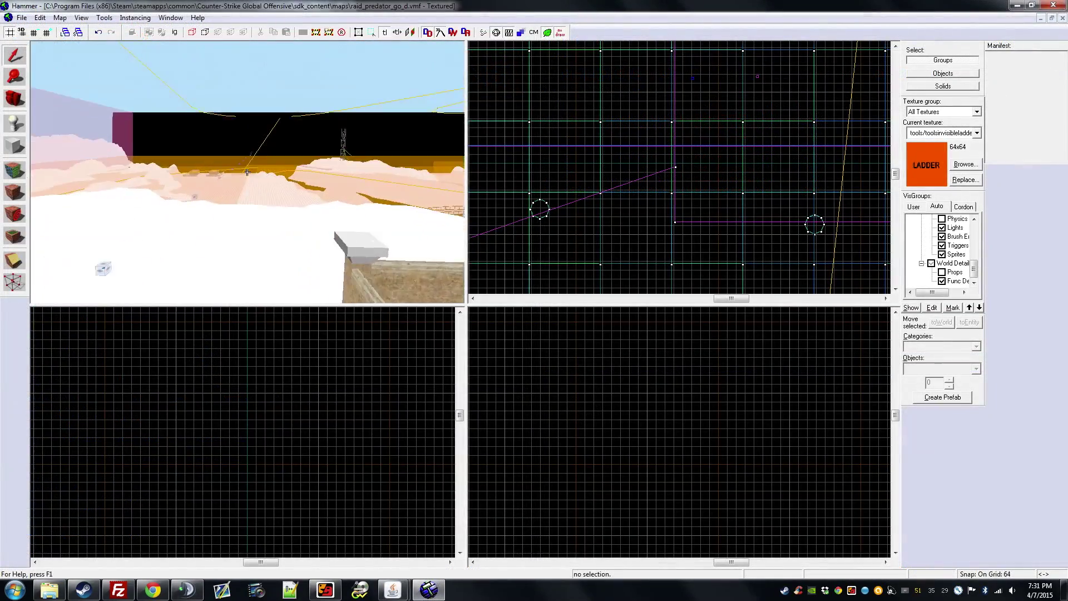
Fly the camera through the gate for a downward view of the courtyard and tower
key("w")
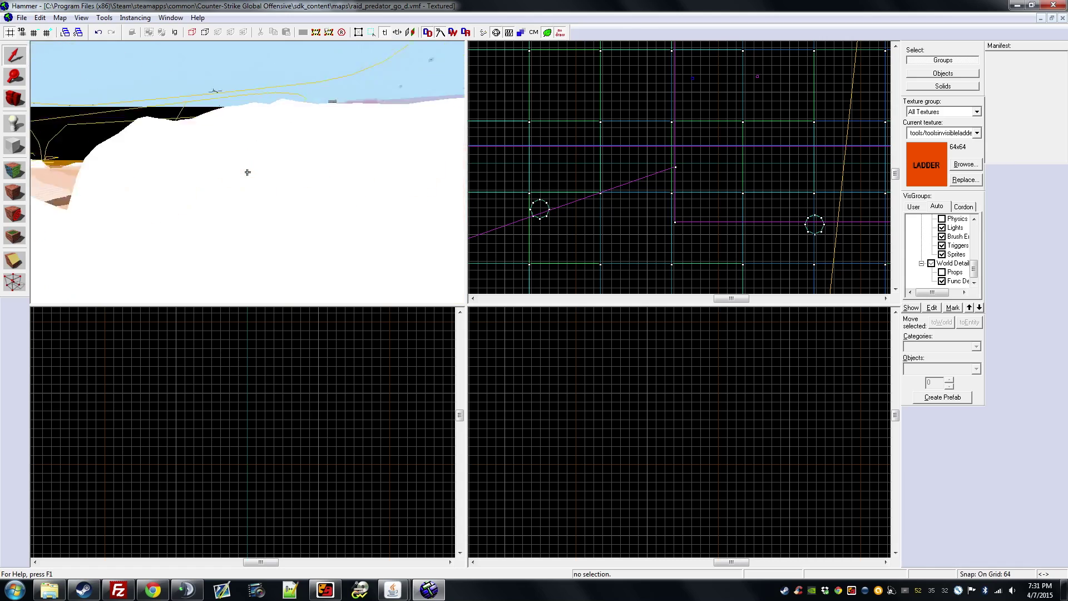
key("w")
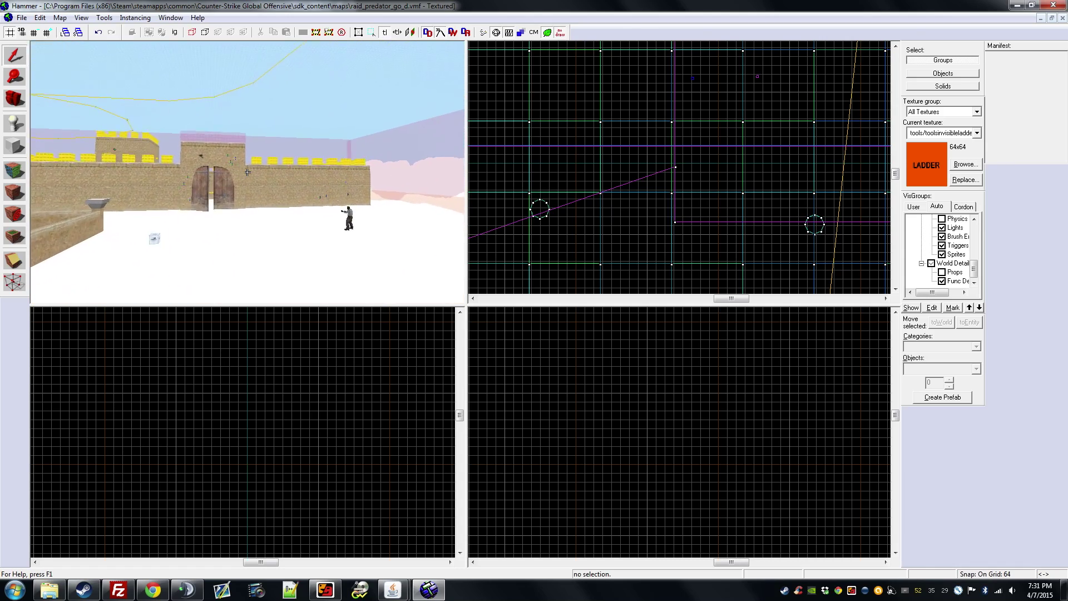
key("w")
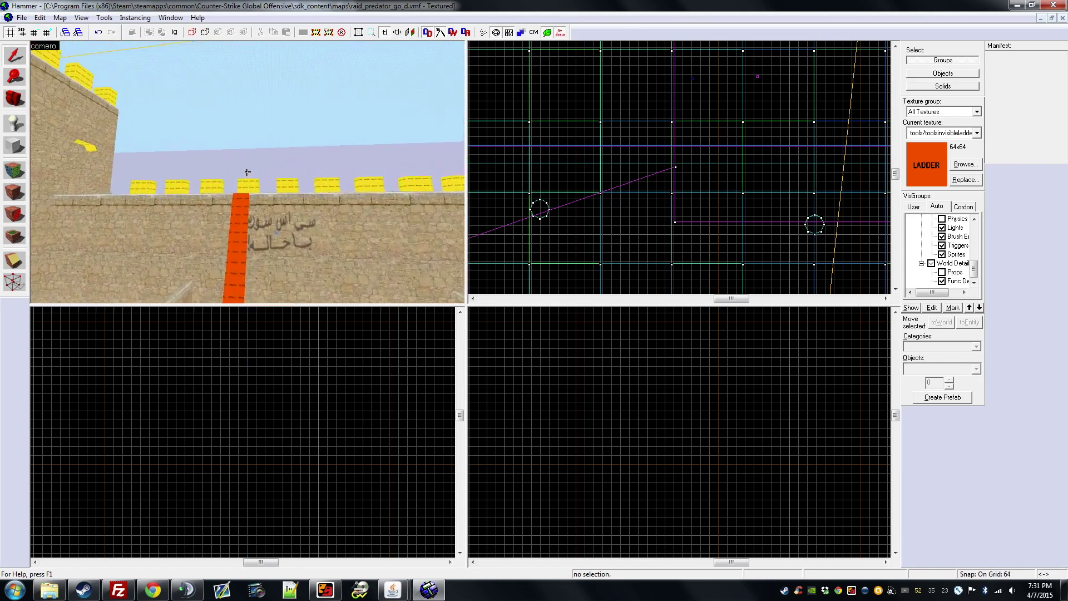
key("s")
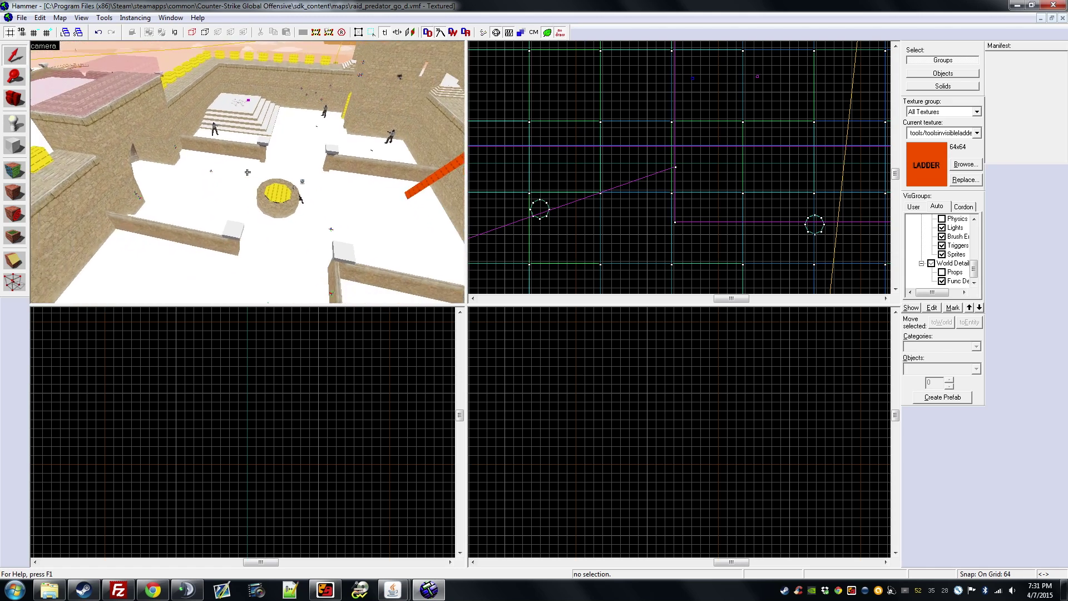
key("a")
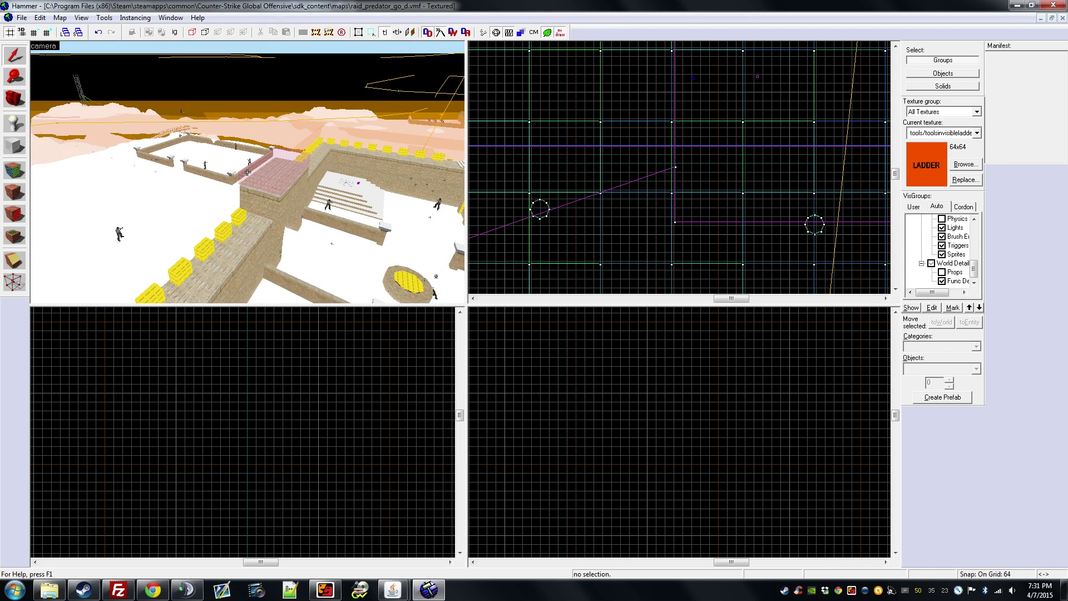
key("w")
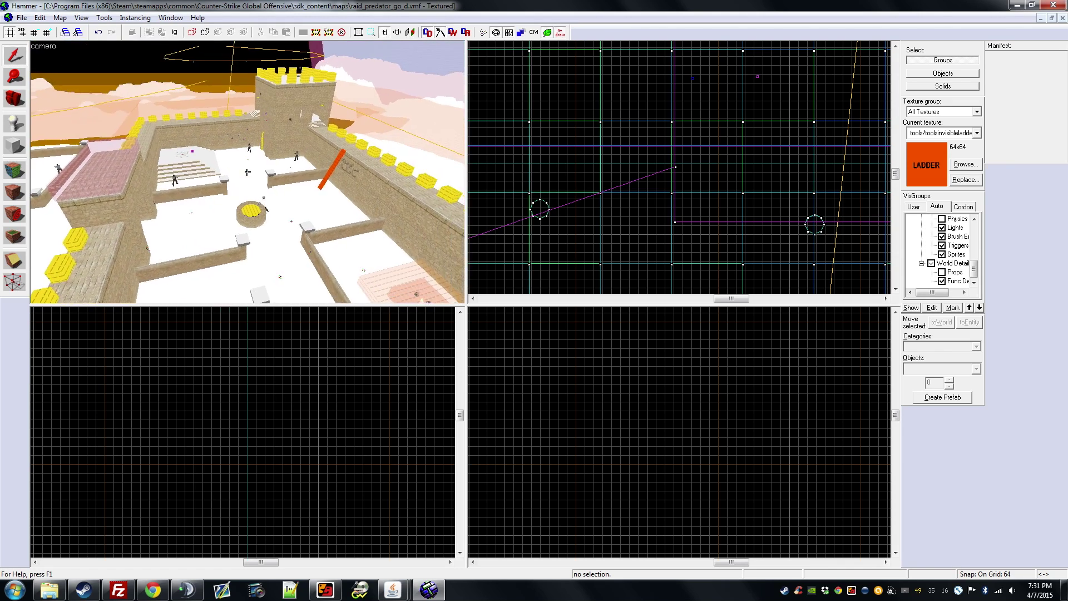
key("s")
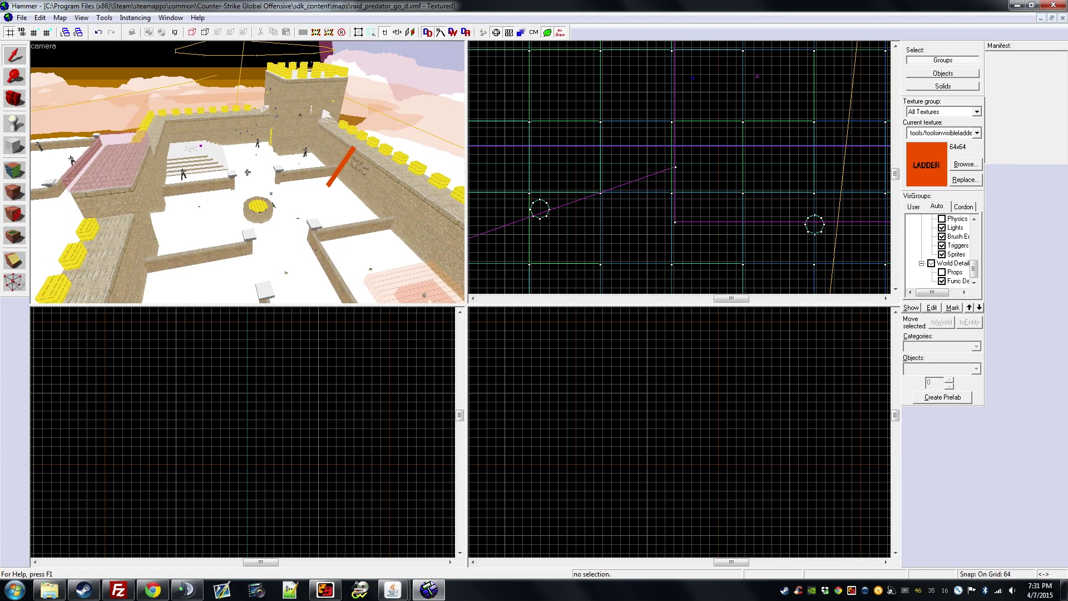
key("z")
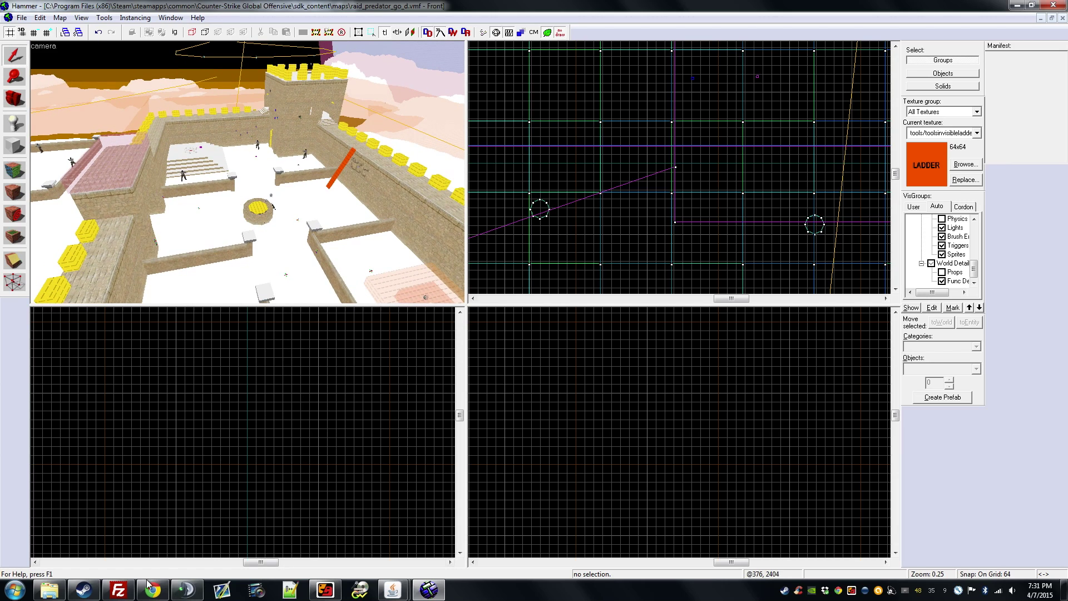
left_click(324, 590)
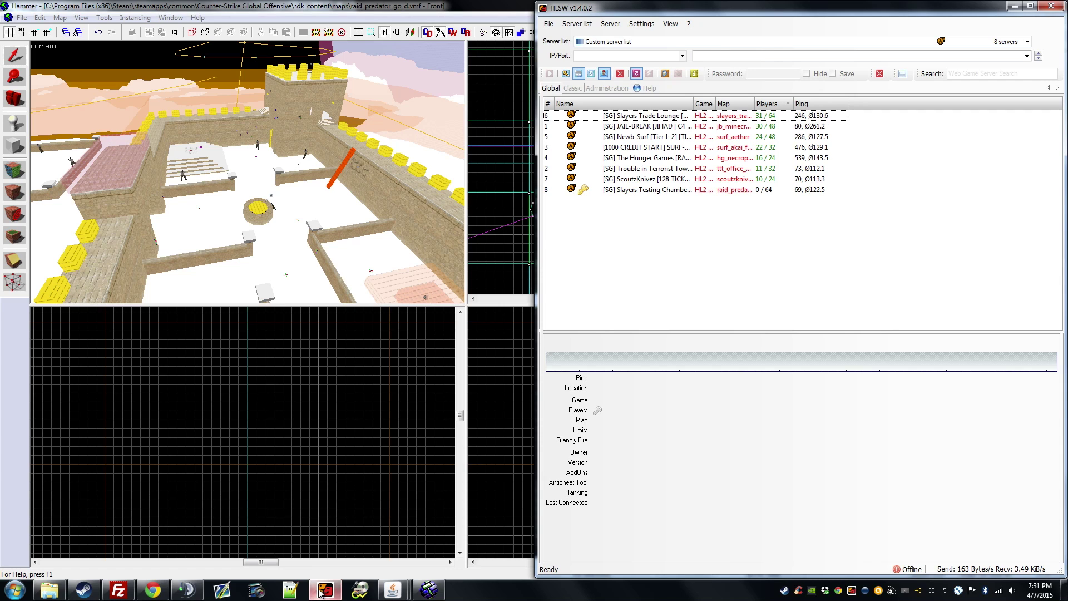
Bring TeamSpeak 3 back in front, with the HLSW server list alongside
left_click(184, 591)
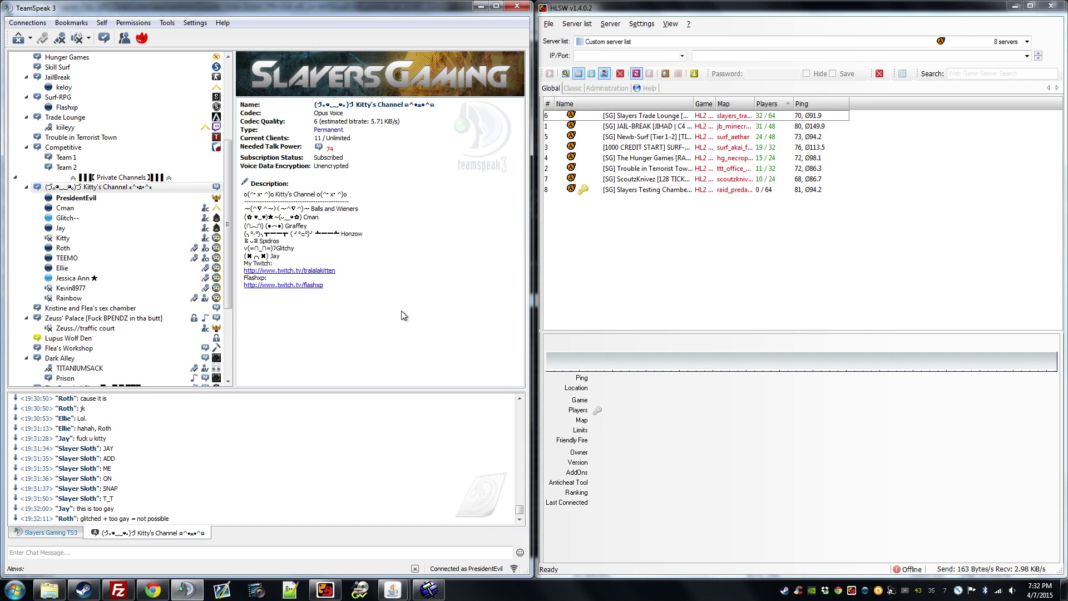
Add a user in the current channel as a friend from their context menu
right_click(75, 278)
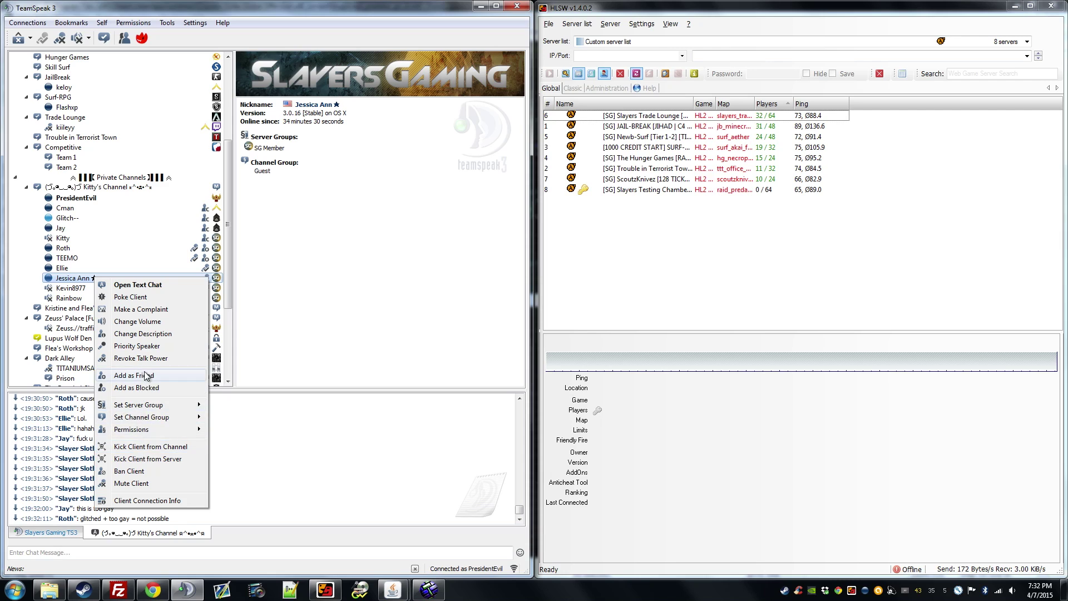
left_click(135, 377)
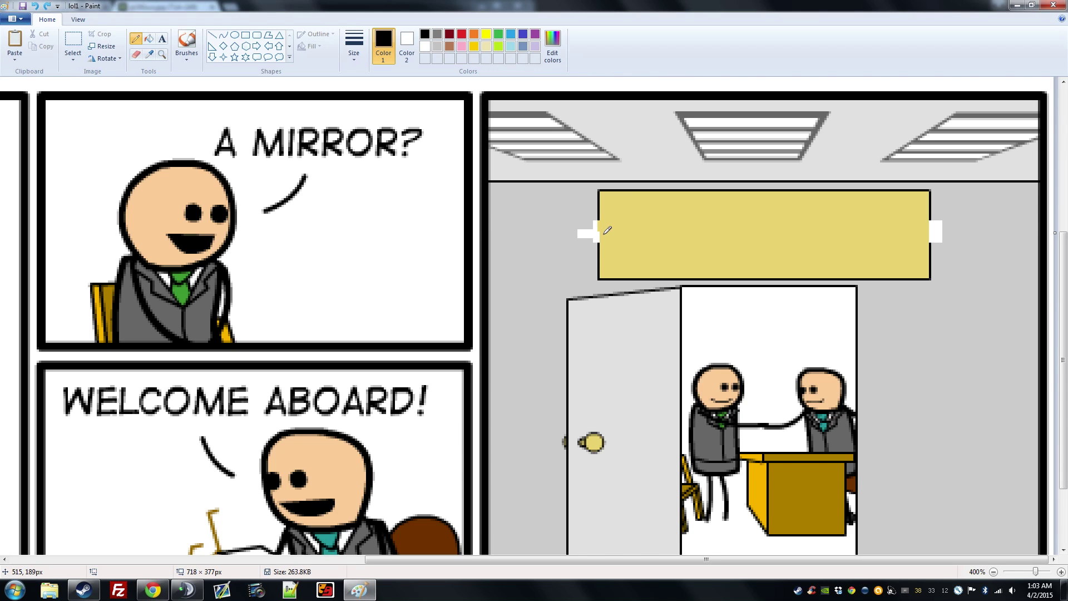
left_click_drag(598, 225, 614, 236)
key("ctrl+z")
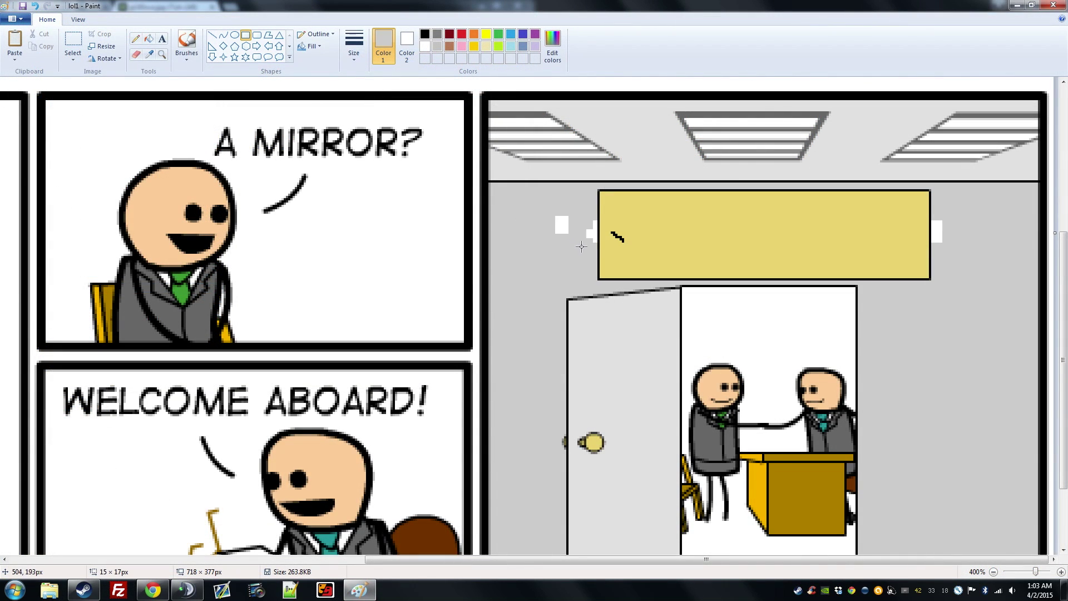
Paint grey patches over the white tabs on the left and right sides of the sign
left_click_drag(555, 216, 578, 234)
left_click(547, 236)
left_click_drag(580, 227, 592, 244)
left_click_drag(950, 223, 937, 244)
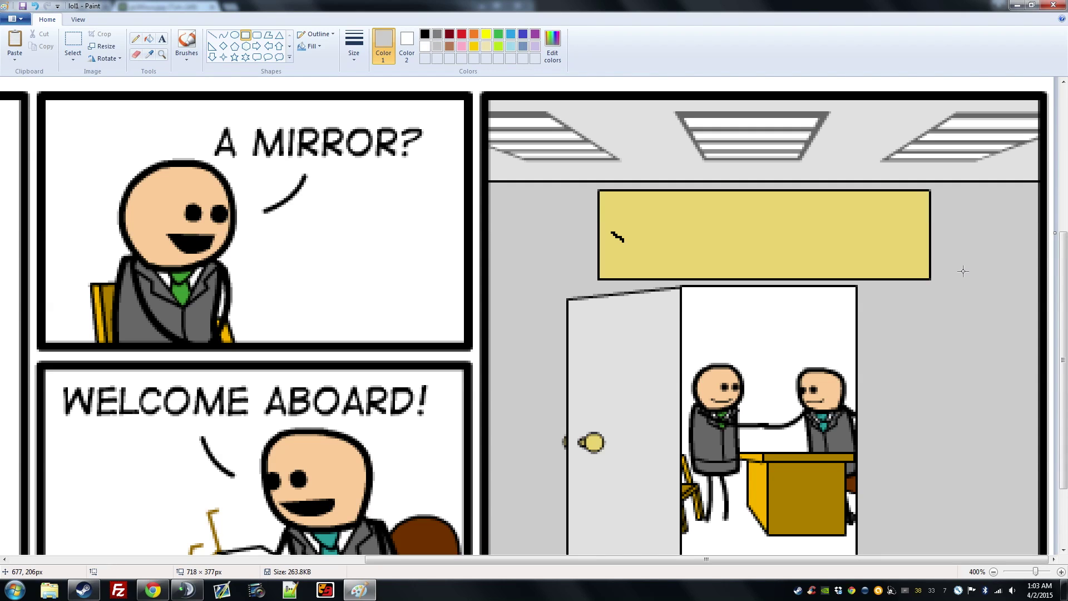
left_click(967, 266)
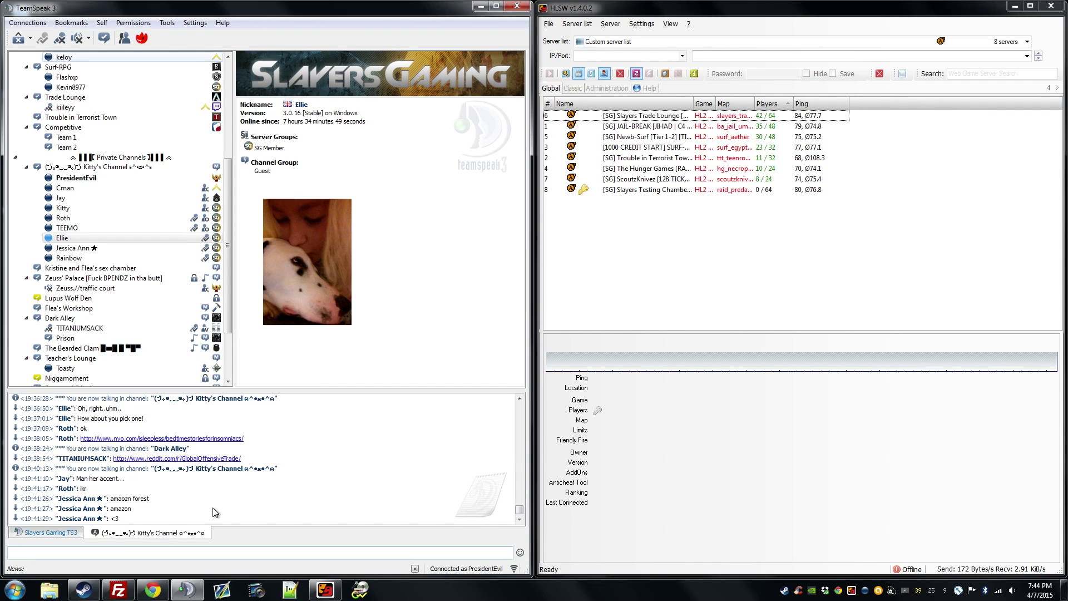
Permanently ban the chosen member so they leave Kitty's Channel
left_click(405, 448)
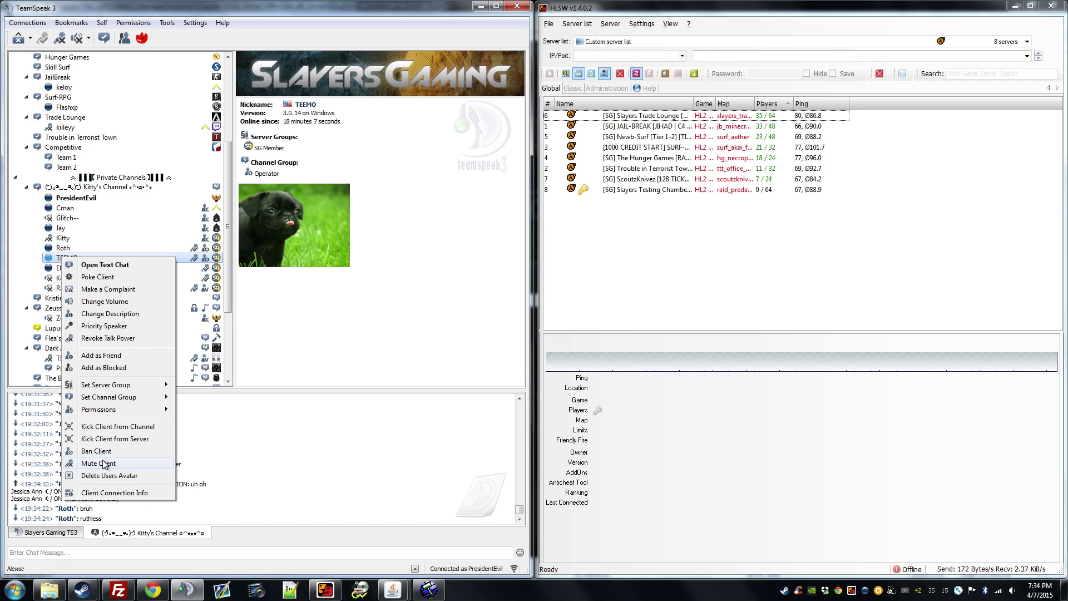
left_click(117, 462)
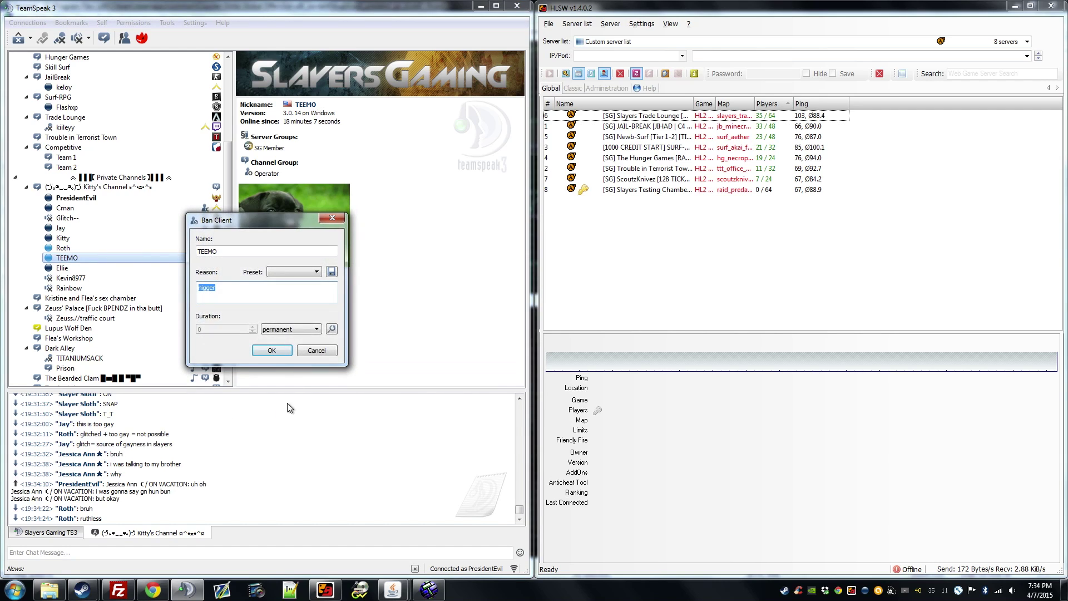
left_click(271, 350)
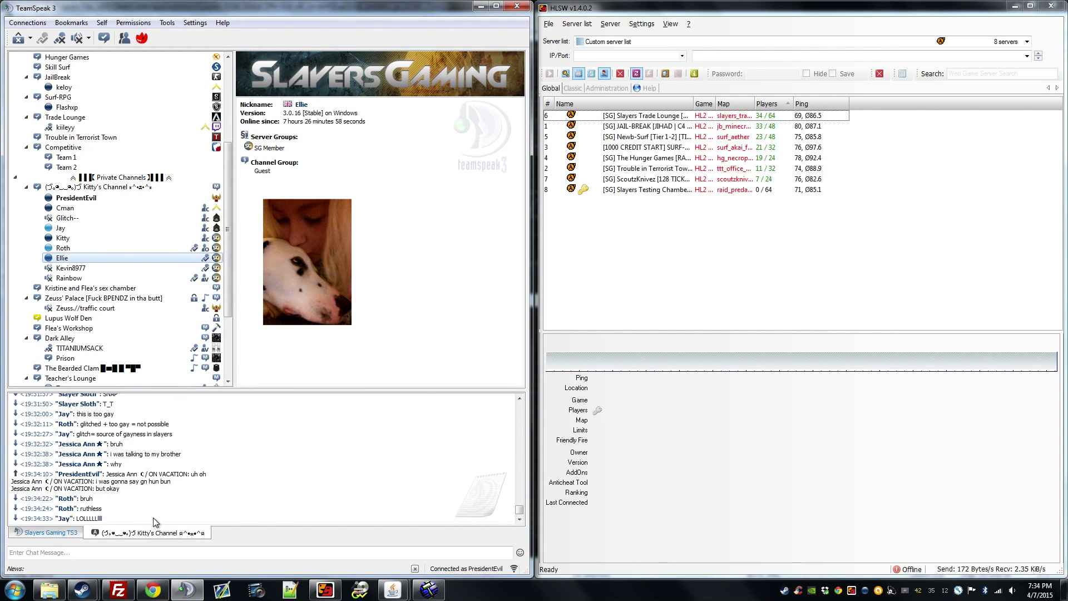
left_click(166, 22)
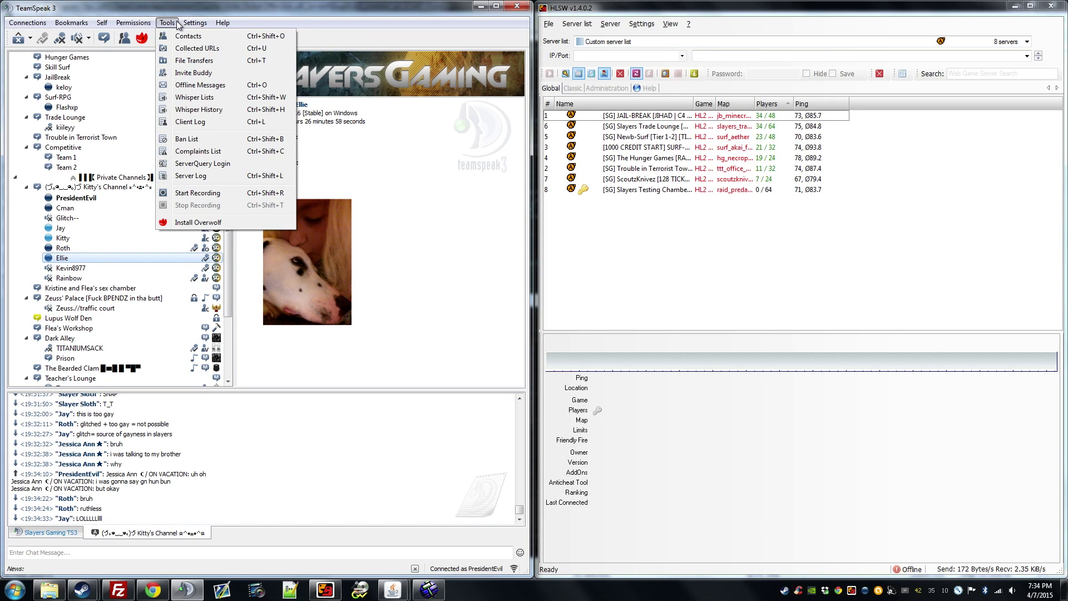
Filter the server ban list to your own bans and remove the four latest, leaving two
left_click(182, 141)
left_click(487, 399)
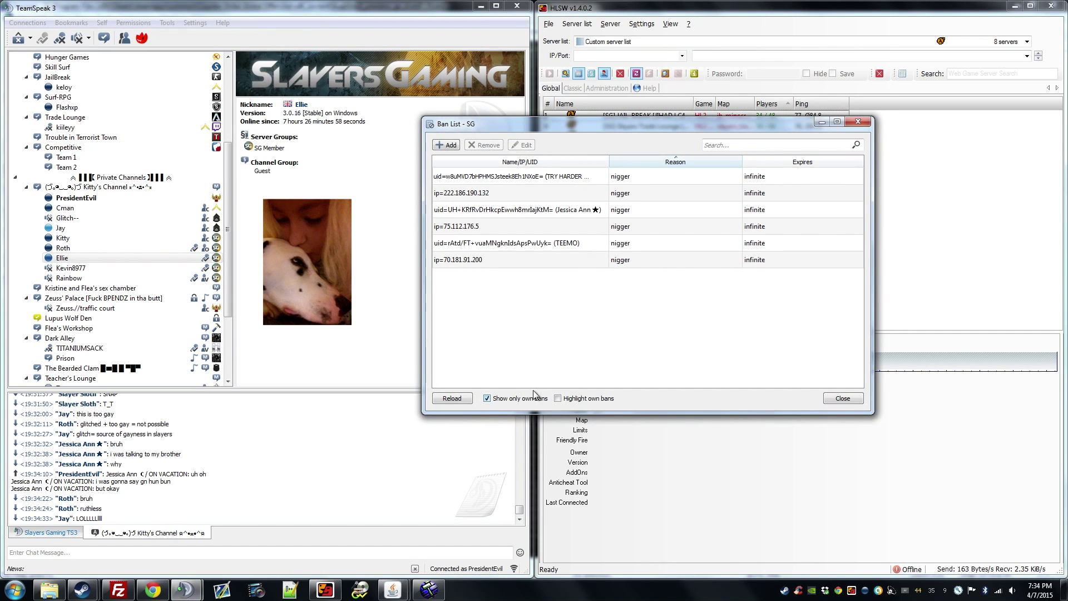
left_click_drag(515, 259, 556, 211)
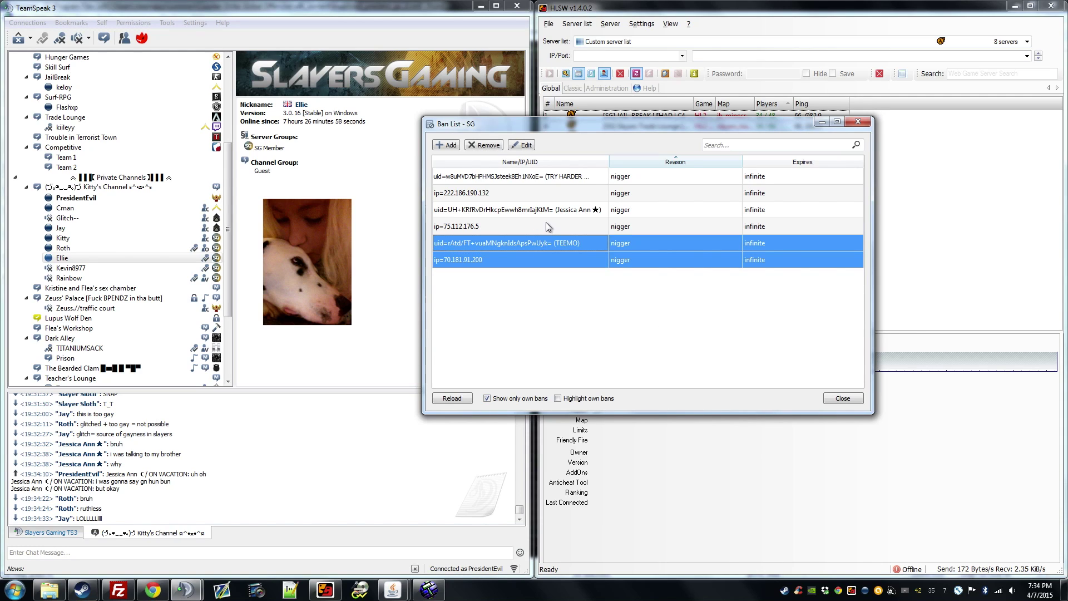
left_click(484, 146)
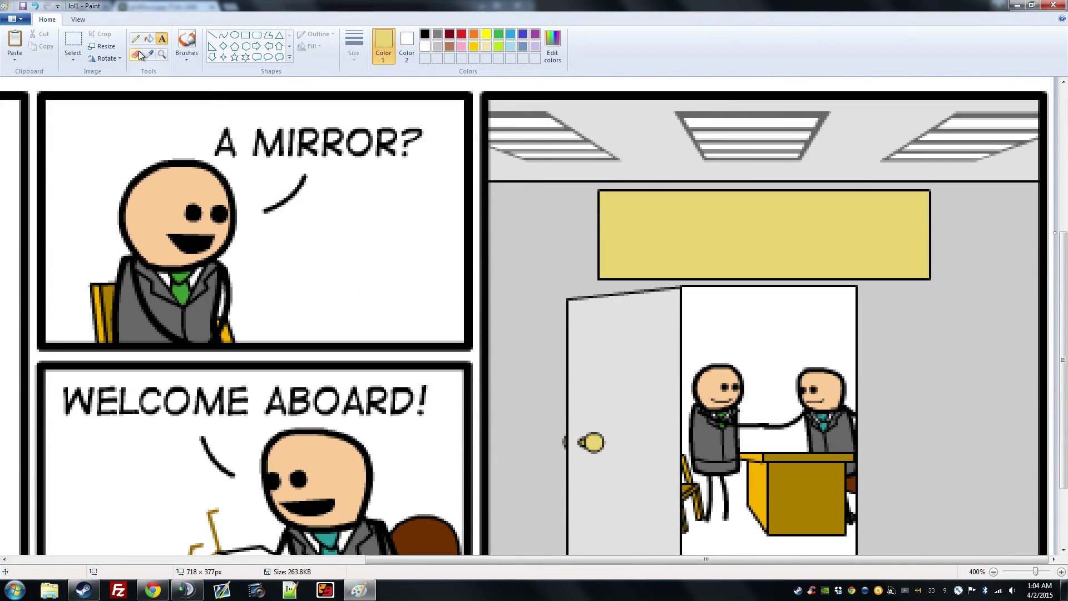
Sample black from the comic panel border as Color 1
left_click(142, 55)
left_click(471, 238)
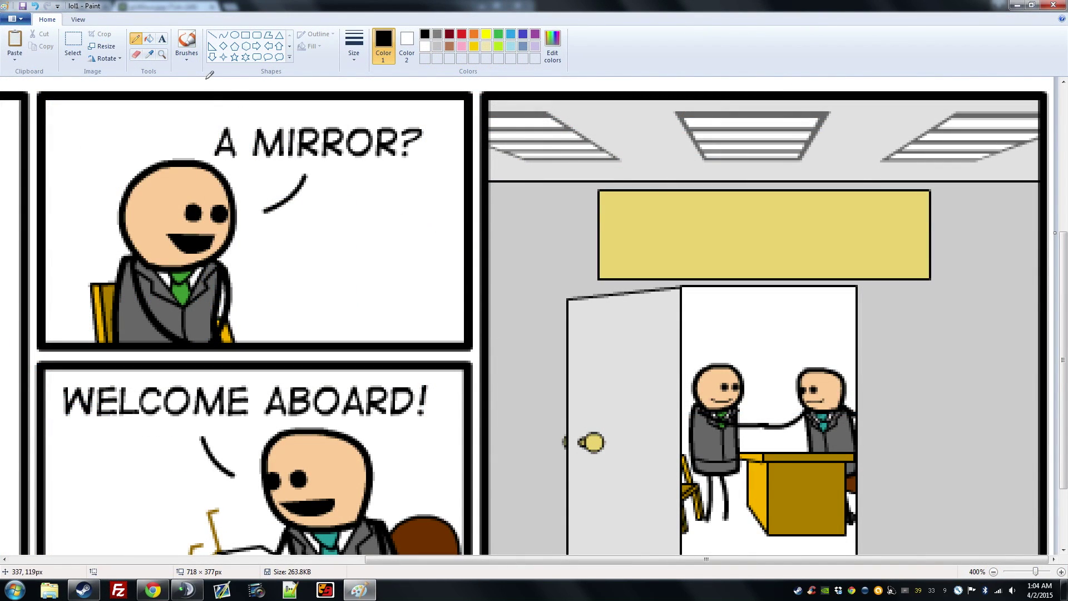